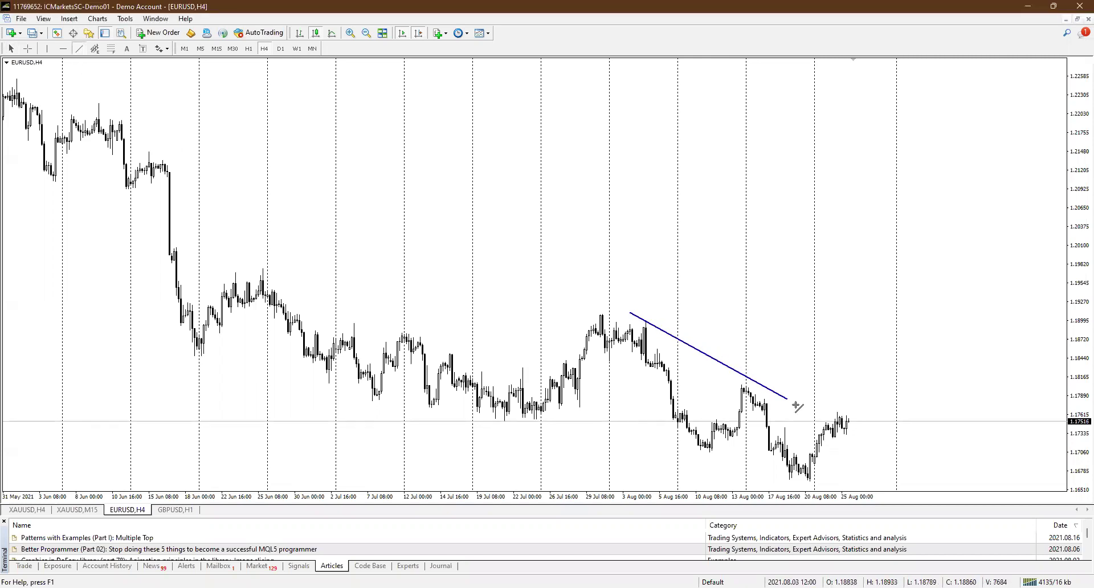
- Add a red horizontal line at 1.19824 and a red vertical line at 2021.07.07 08:00
{"action": "left_click", "coordinate": [62, 49]}
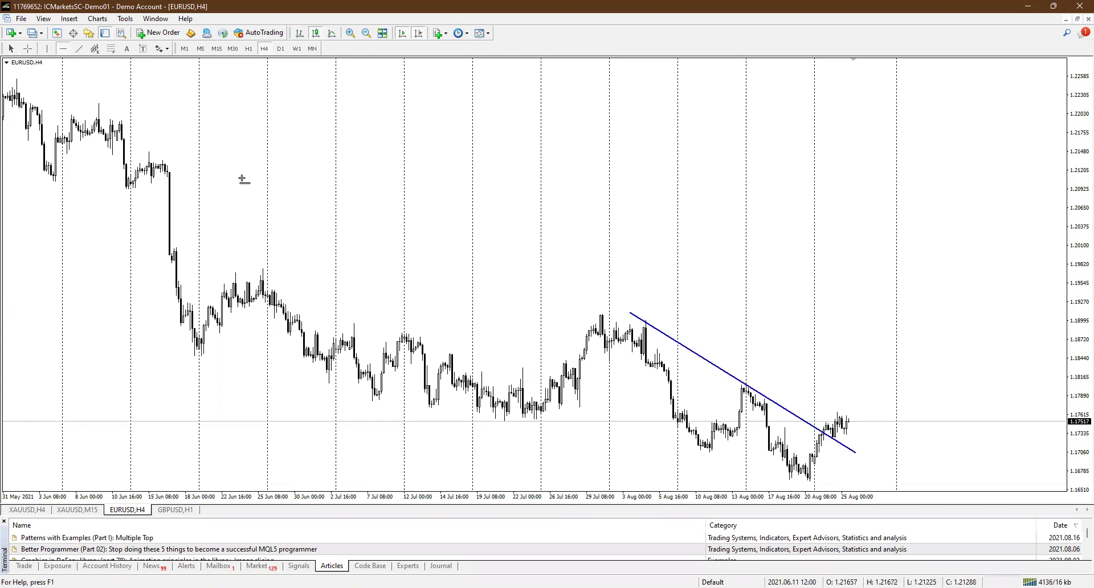
{"action": "left_click", "coordinate": [271, 263]}
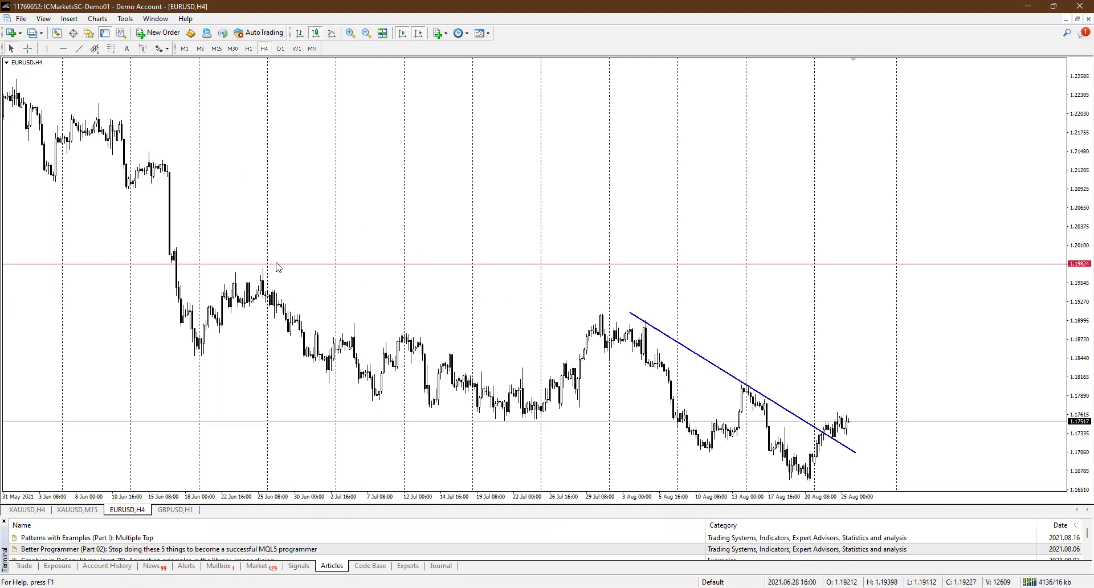
{"action": "left_click", "coordinate": [47, 49]}
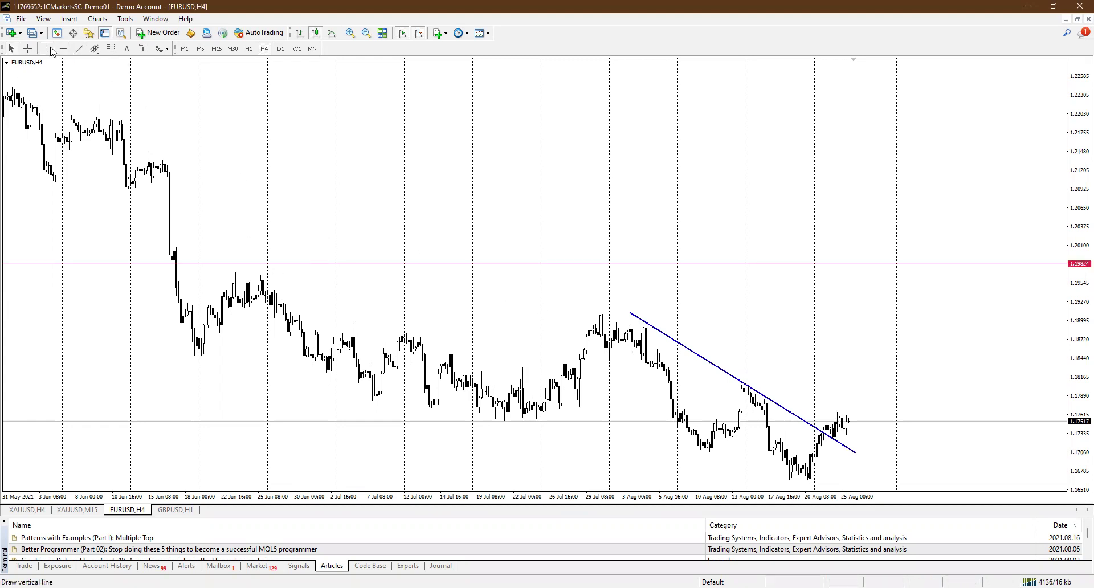
{"action": "left_click", "coordinate": [367, 147]}
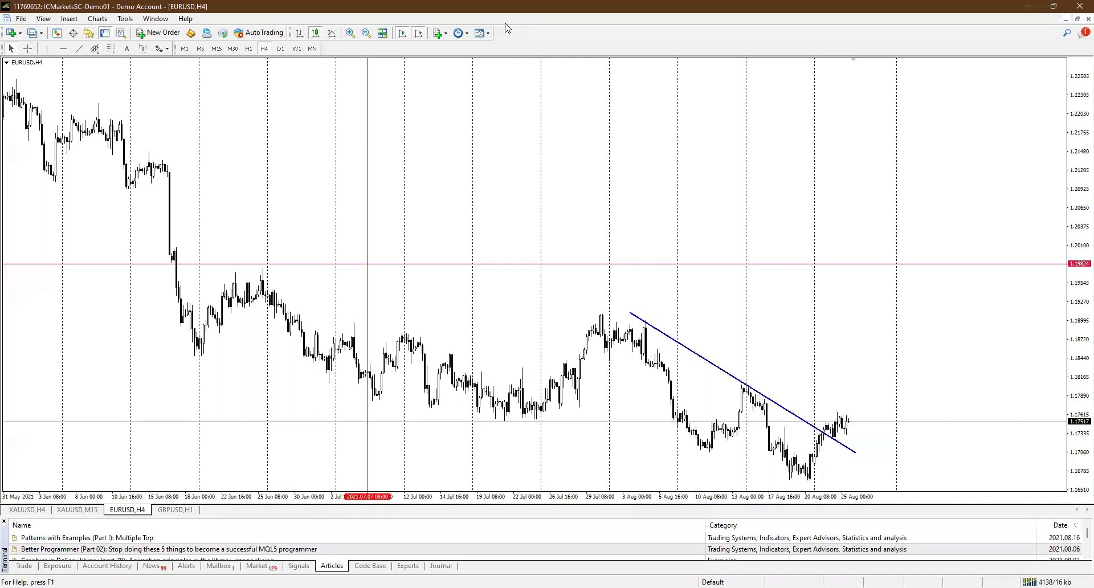
{"action": "mouse_move", "coordinate": [437, 185]}
{"action": "left_mouse_down"}
{"action": "mouse_move", "coordinate": [407, 170]}
{"action": "mouse_move", "coordinate": [408, 150]}
{"action": "left_mouse_up"}
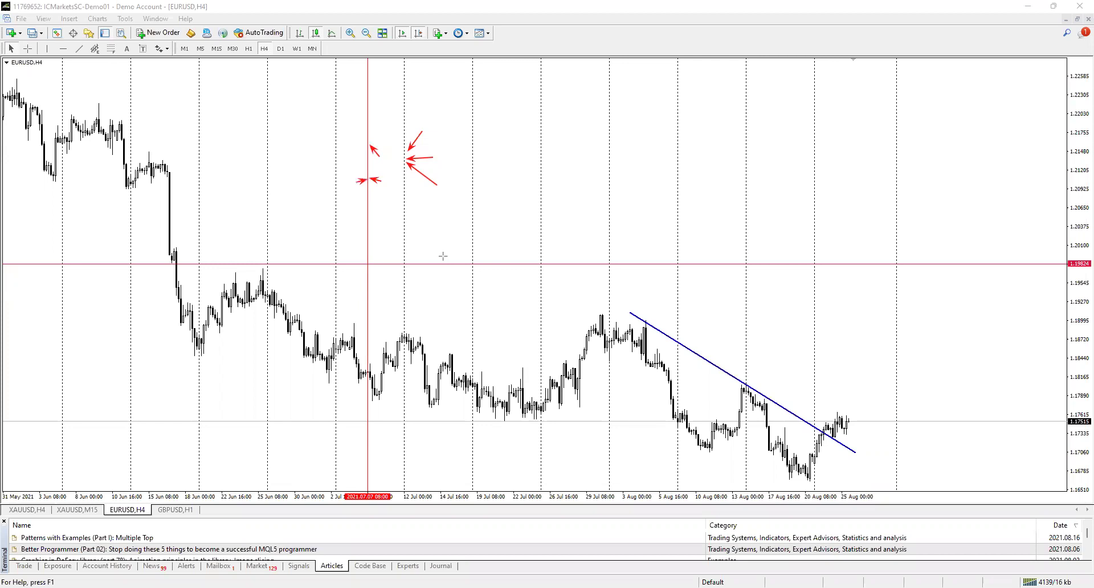
- Delete the vertical line at 7 Jul 08:00 and the blue descending trendline
{"action": "key", "text": "Escape"}
{"action": "double_click", "coordinate": [367, 174]}
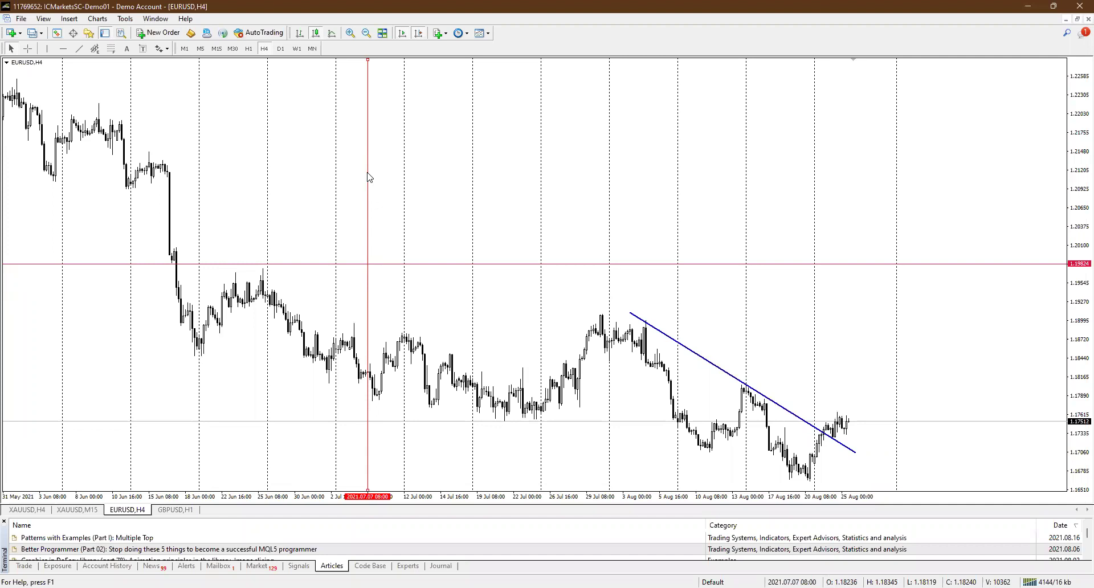
{"action": "key", "text": "Delete"}
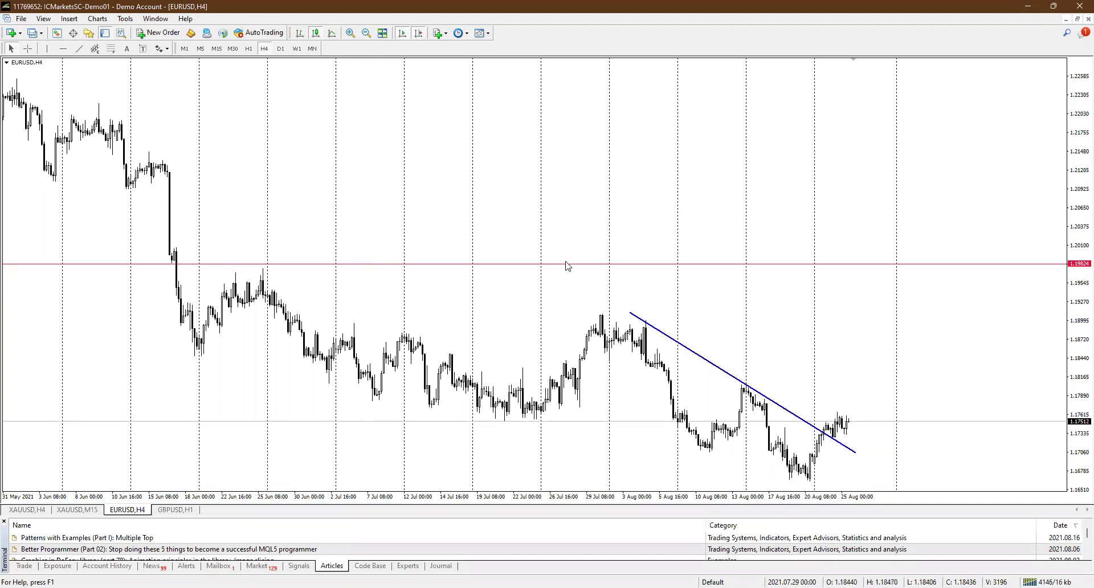
{"action": "double_click", "coordinate": [720, 373]}
{"action": "key", "text": "Delete"}
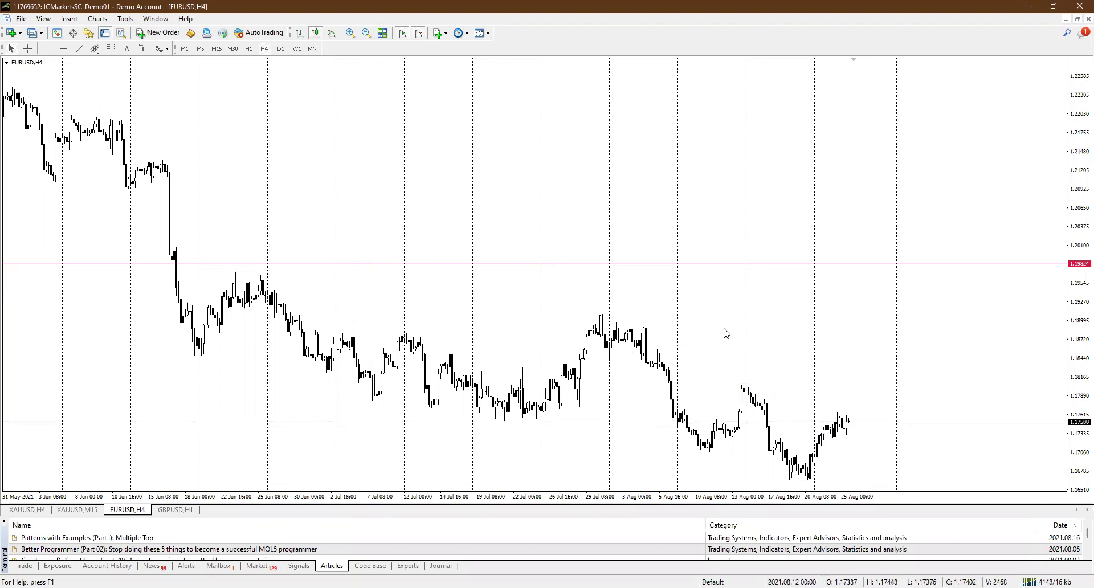
- Set the 1.19824 horizontal line's width to the second, thicker option in its Properties
{"action": "right_click", "coordinate": [583, 264]}
{"action": "left_click", "coordinate": [604, 272]}
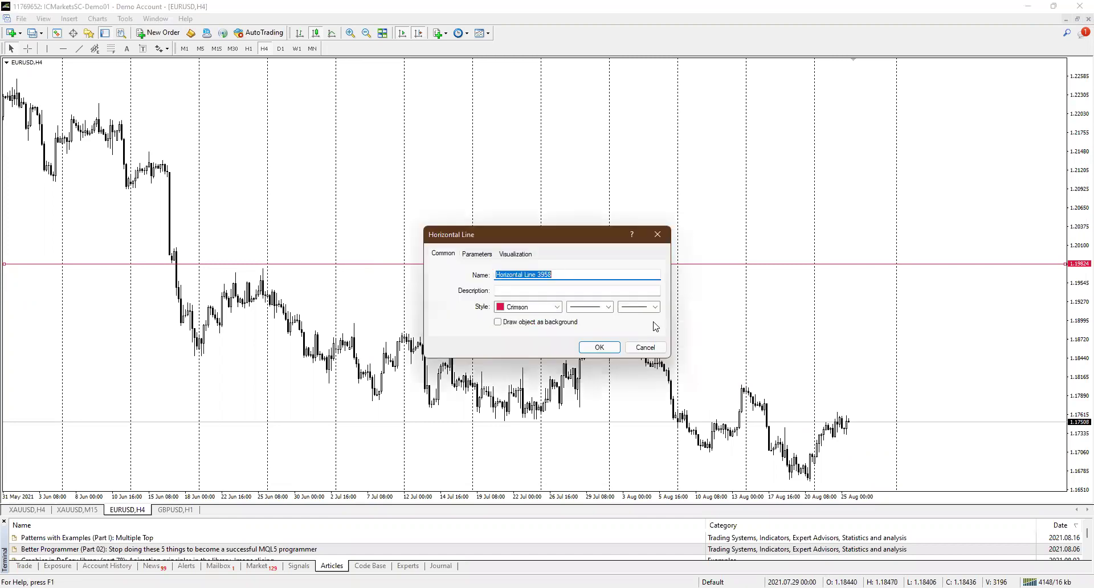
{"action": "left_click", "coordinate": [652, 307]}
{"action": "left_click", "coordinate": [649, 323]}
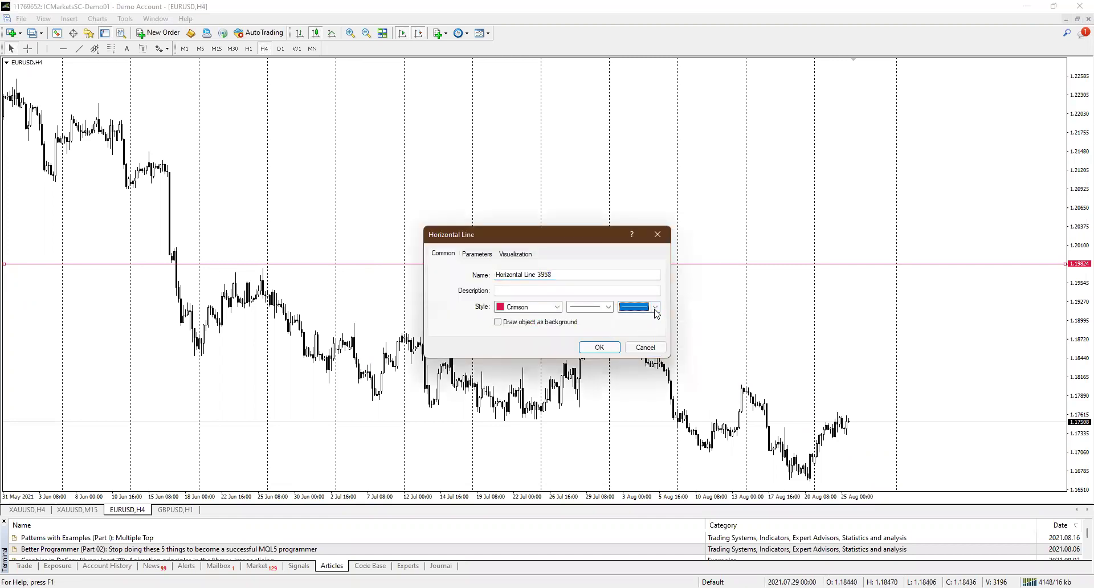
{"action": "left_click", "coordinate": [654, 307]}
{"action": "left_click", "coordinate": [646, 326]}
{"action": "left_click", "coordinate": [598, 350]}
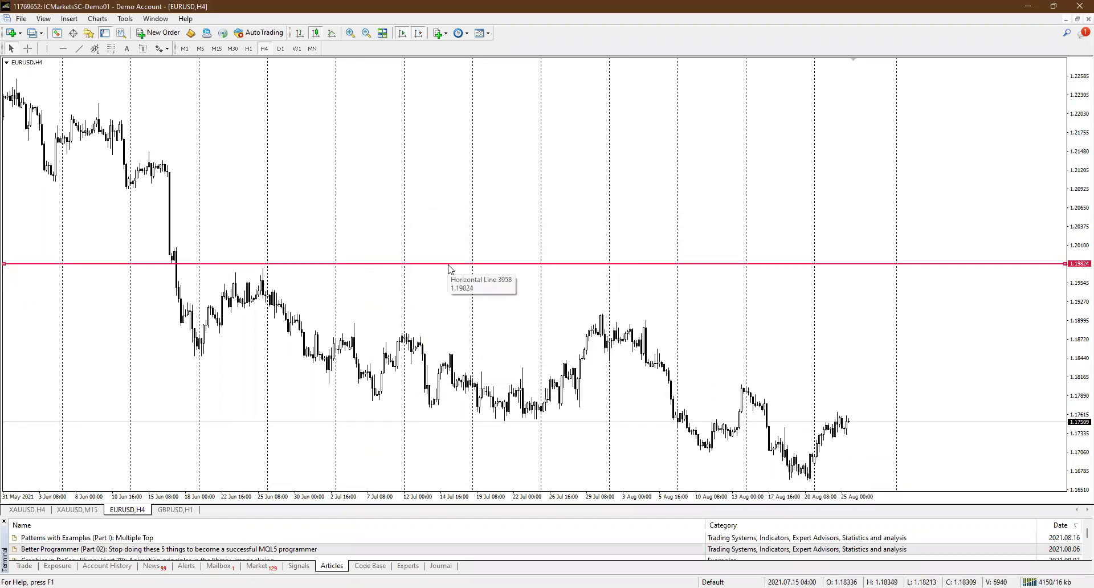
- Lower the line to 1.19740 and add horizontal lines at 1.17509, 1.21478 and 1.22197
{"action": "left_click_drag", "start_coordinate": [448, 265], "coordinate": [447, 271]}
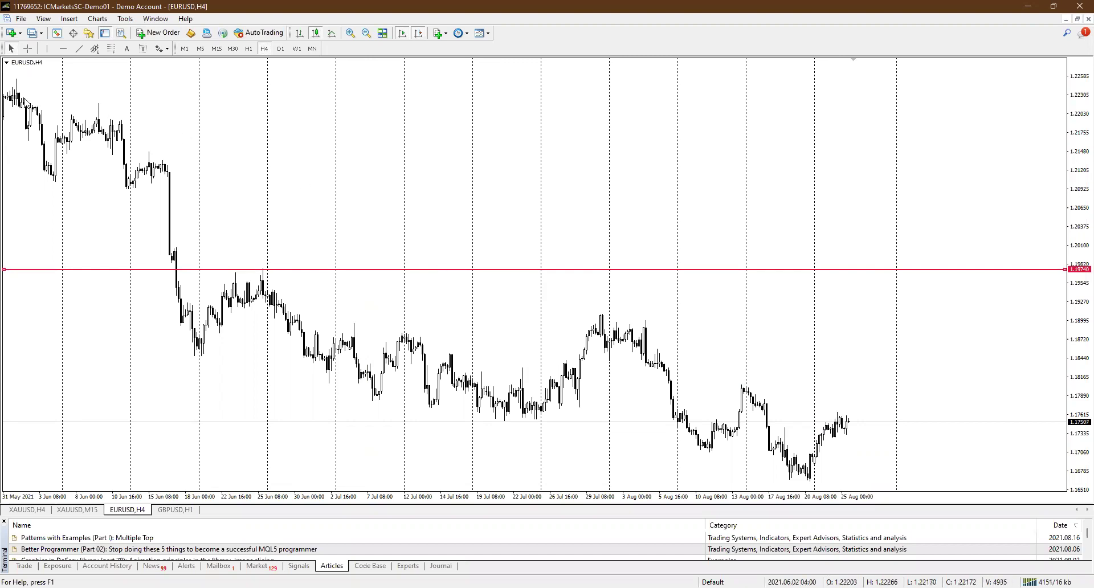
{"action": "left_click", "coordinate": [63, 48]}
{"action": "left_click", "coordinate": [518, 421]}
{"action": "left_click", "coordinate": [63, 48]}
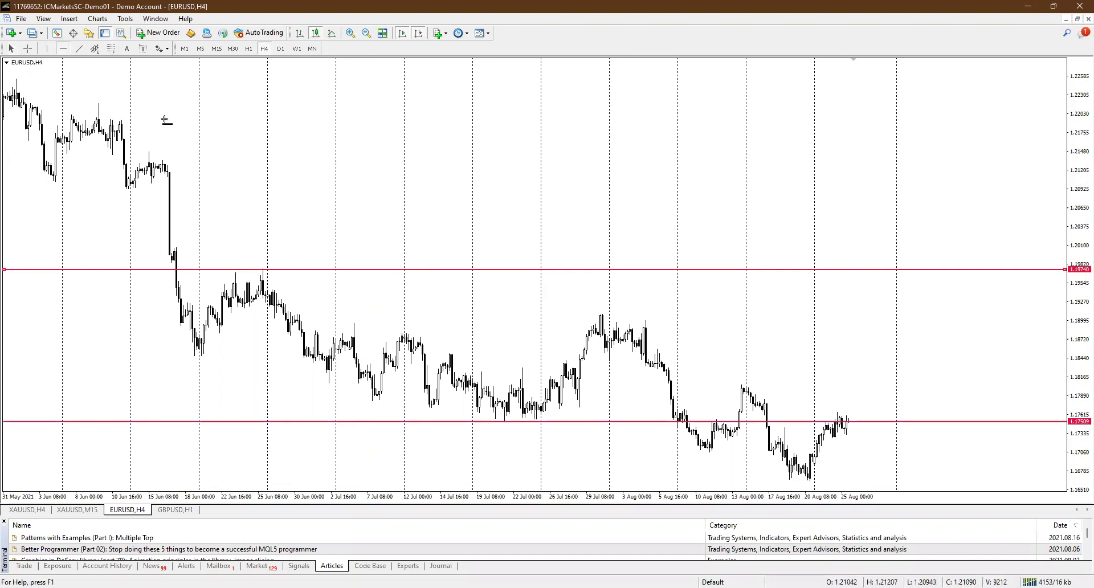
{"action": "left_click", "coordinate": [155, 151]}
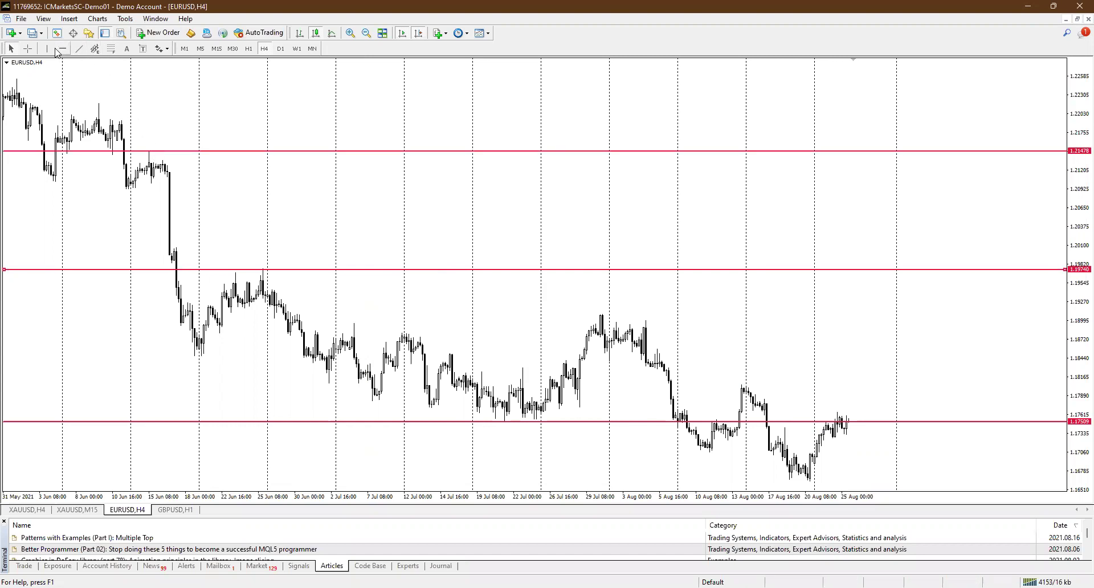
{"action": "left_click", "coordinate": [106, 102]}
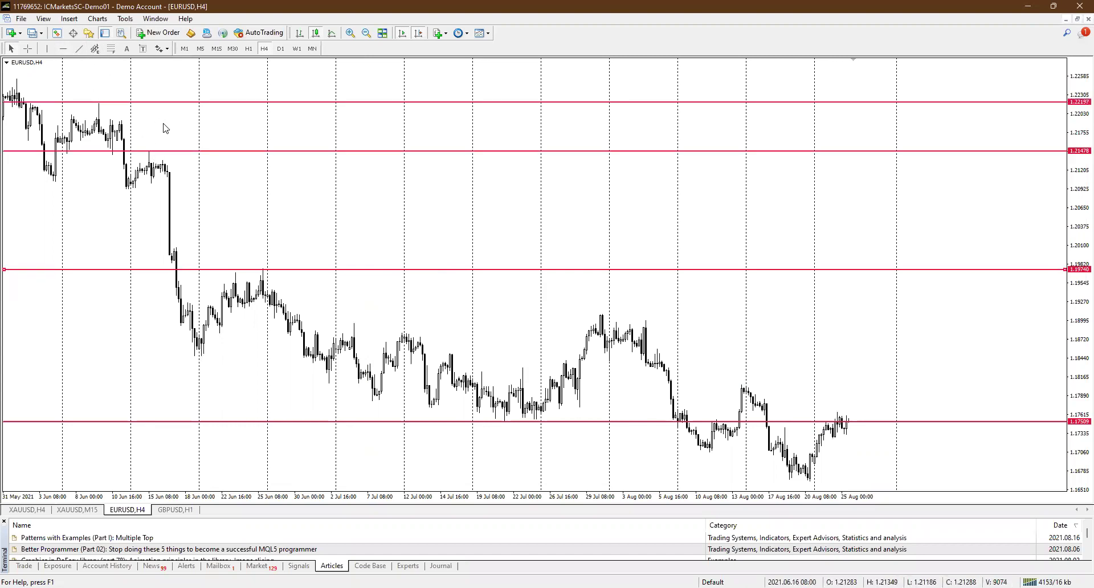
- Select all four horizontal lines and delete them together
{"action": "double_click", "coordinate": [176, 151]}
{"action": "double_click", "coordinate": [196, 102]}
{"action": "double_click", "coordinate": [318, 422]}
{"action": "key", "text": "Delete"}
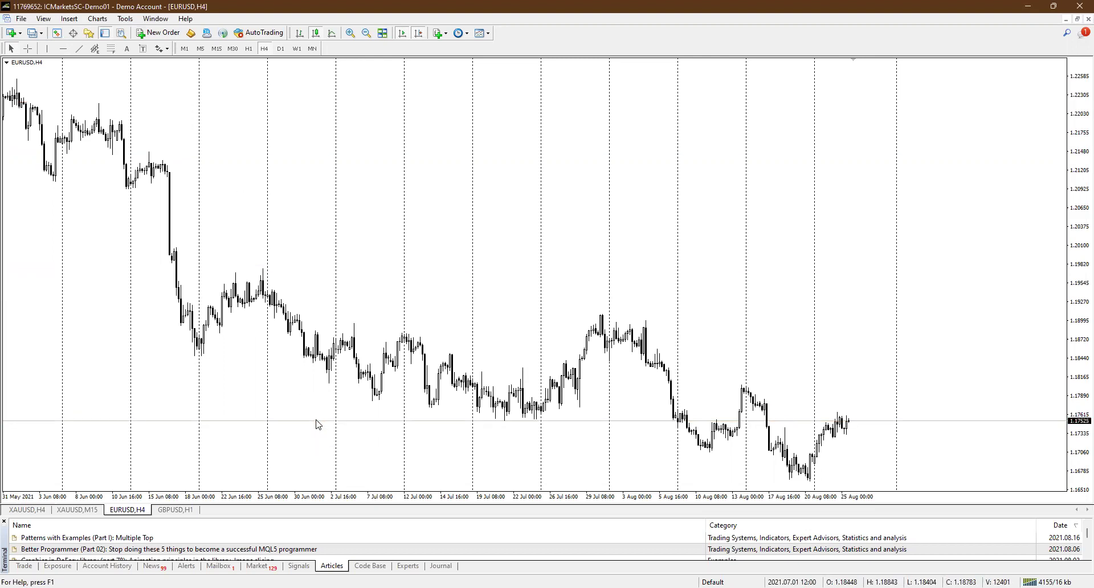
- Undo the deletion, remove three lines, set the remaining one to 1.19757 and copy it to 1.21470
{"action": "key", "text": "ctrl+z"}
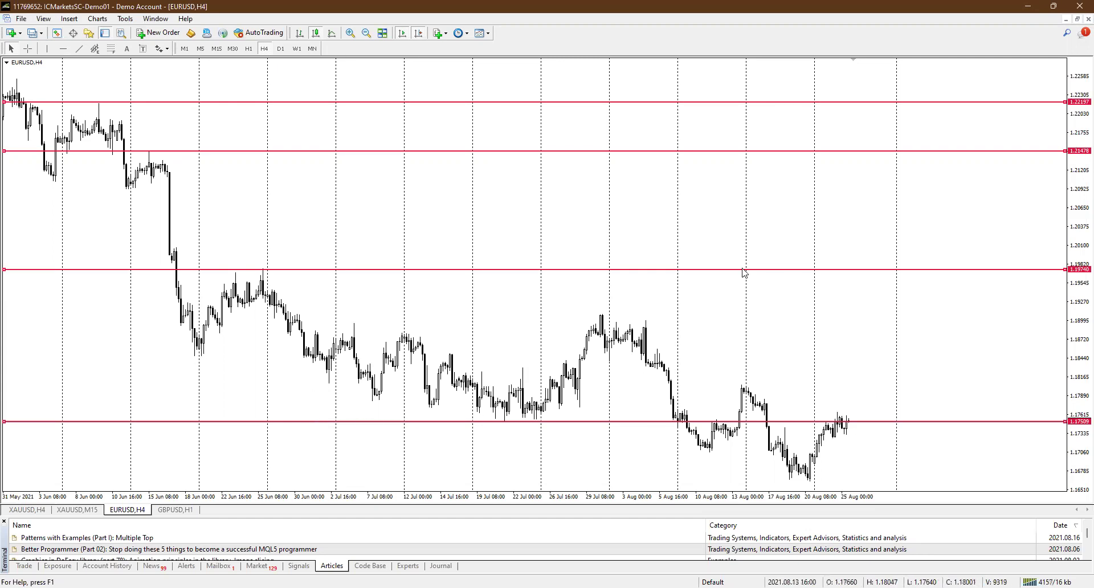
{"action": "key", "text": "Delete"}
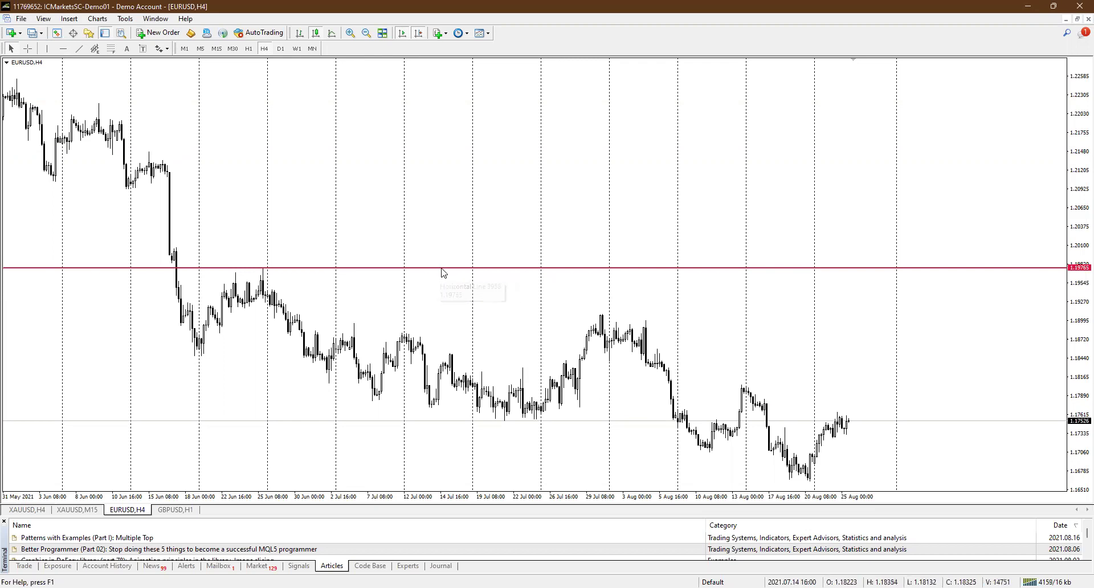
{"action": "mouse_move", "coordinate": [443, 274]}
{"action": "left_mouse_down"}
{"action": "mouse_move", "coordinate": [435, 255]}
{"action": "mouse_move", "coordinate": [439, 272]}
{"action": "left_mouse_up"}
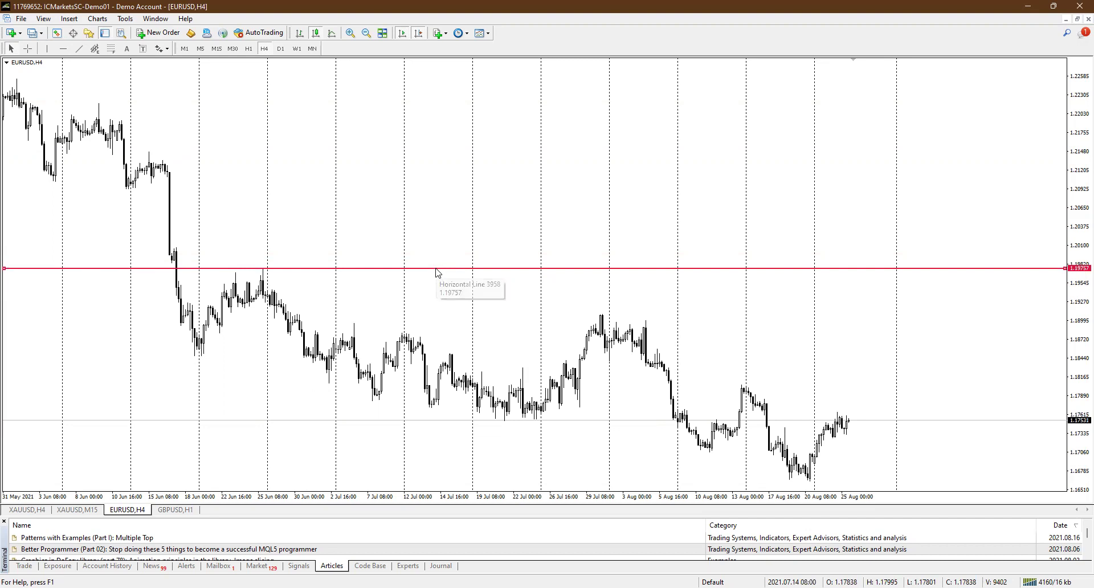
{"action": "left_click_drag", "start_coordinate": [436, 268], "coordinate": [388, 153]}
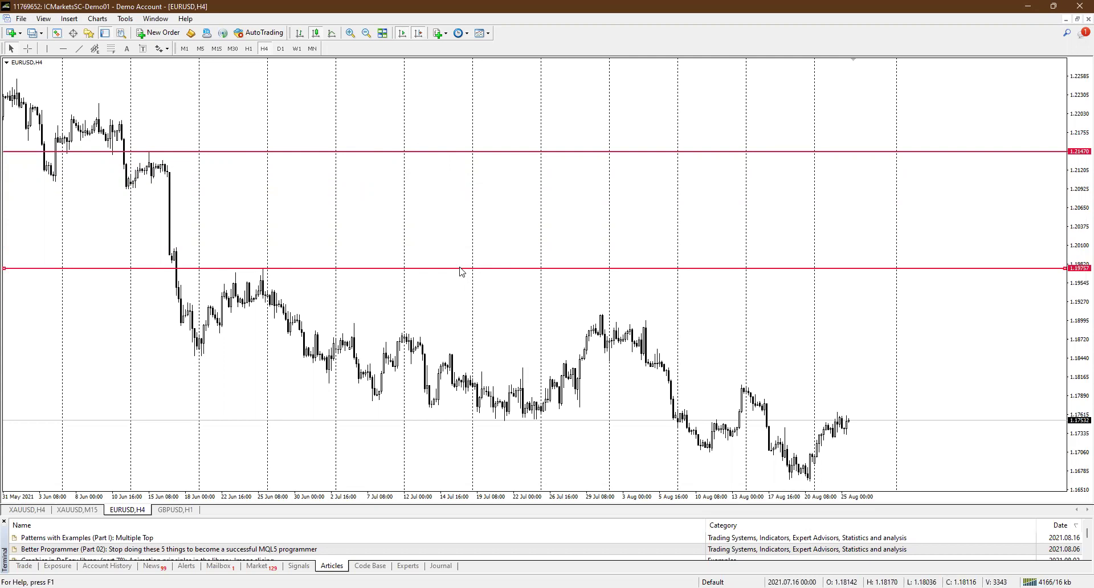
- Copy the 1.19757 horizontal line down to about 1.18044 and up to 1.20860
{"action": "left_click_drag", "start_coordinate": [460, 269], "coordinate": [438, 389]}
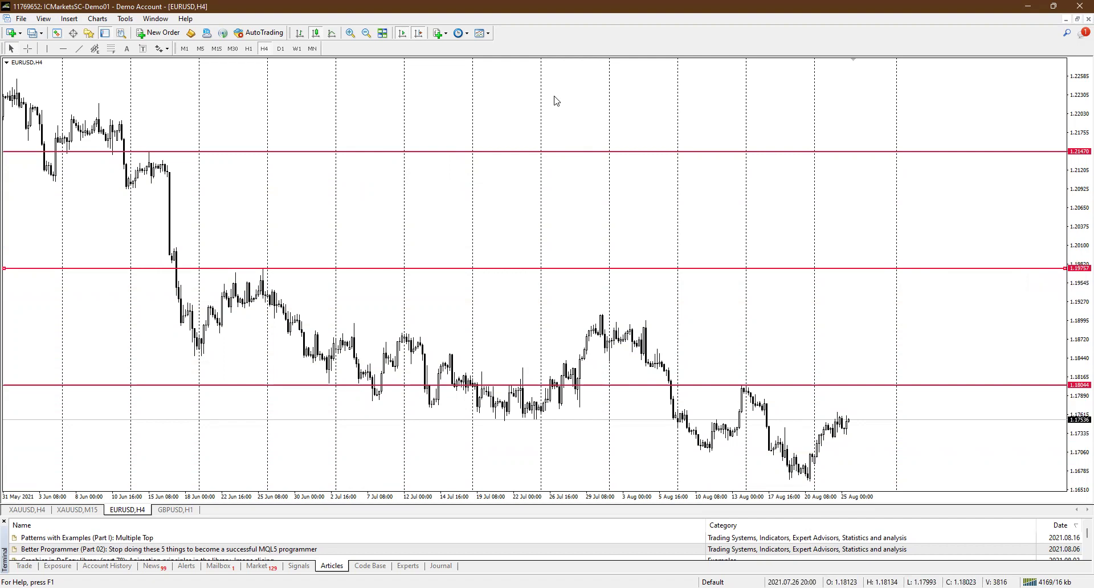
{"action": "left_click_drag", "start_coordinate": [1049, 301], "coordinate": [1063, 274]}
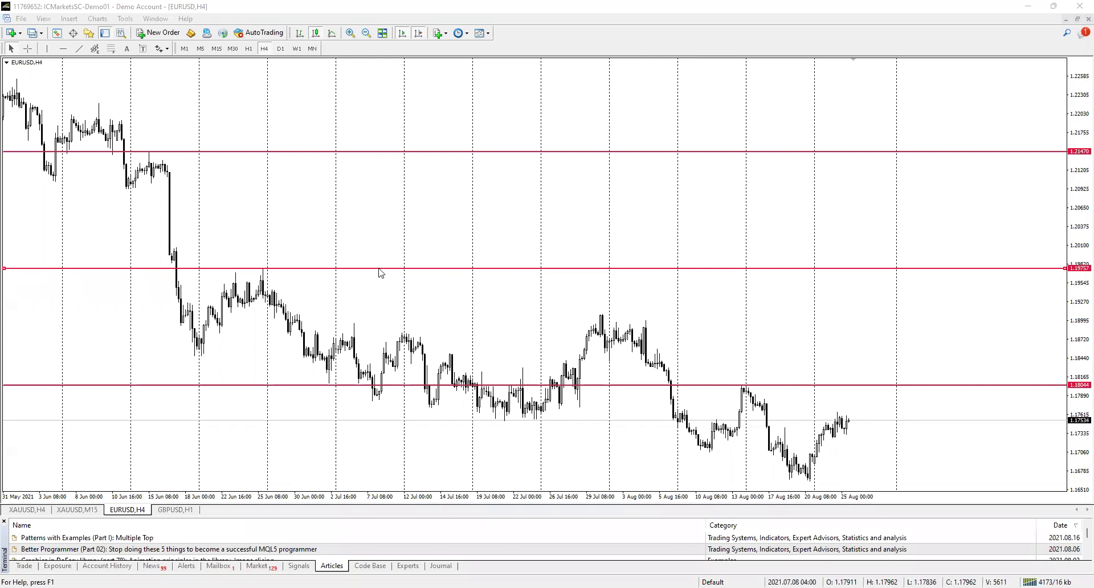
{"action": "left_click_drag", "start_coordinate": [381, 268], "coordinate": [373, 194]}
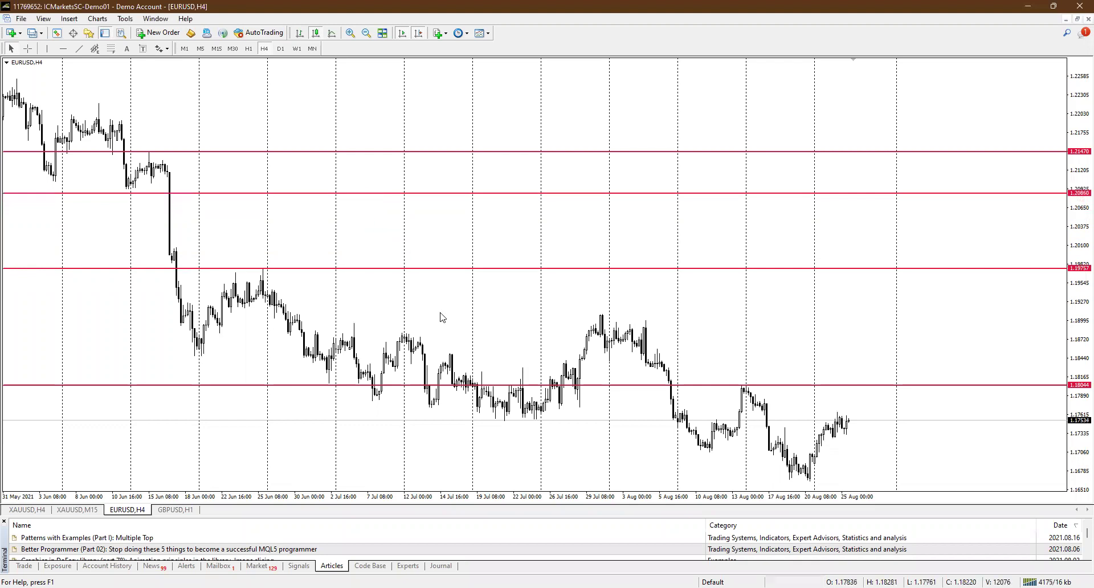
- Select the horizontal lines, including 1.19757 and 1.21470, and delete them all
{"action": "double_click", "coordinate": [466, 268]}
{"action": "double_click", "coordinate": [513, 152]}
{"action": "key", "text": "Delete"}
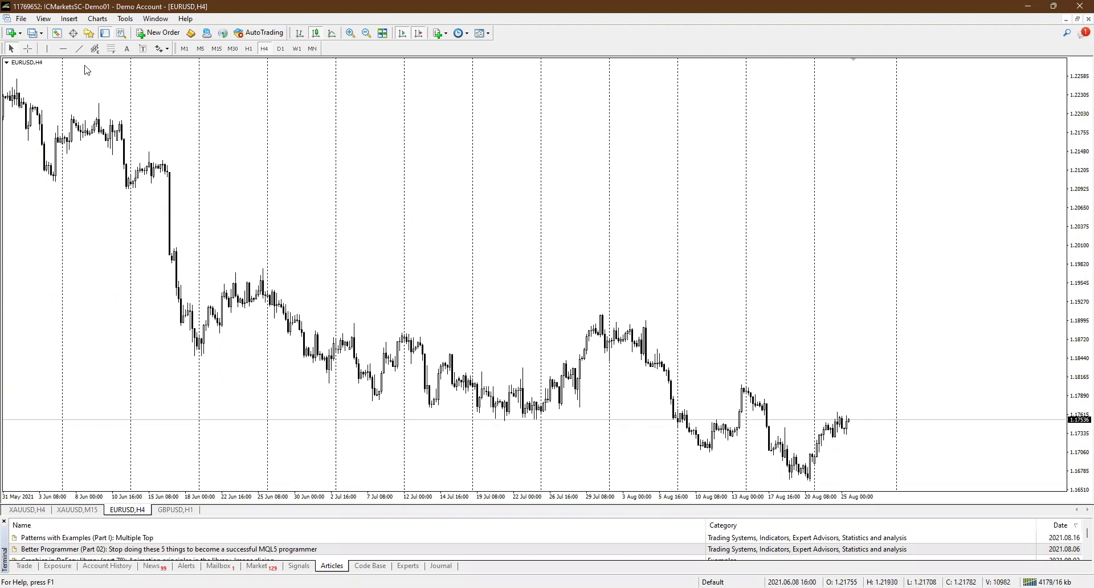
{"action": "left_click", "coordinate": [95, 48]}
{"action": "left_click_drag", "start_coordinate": [366, 174], "coordinate": [717, 346]}
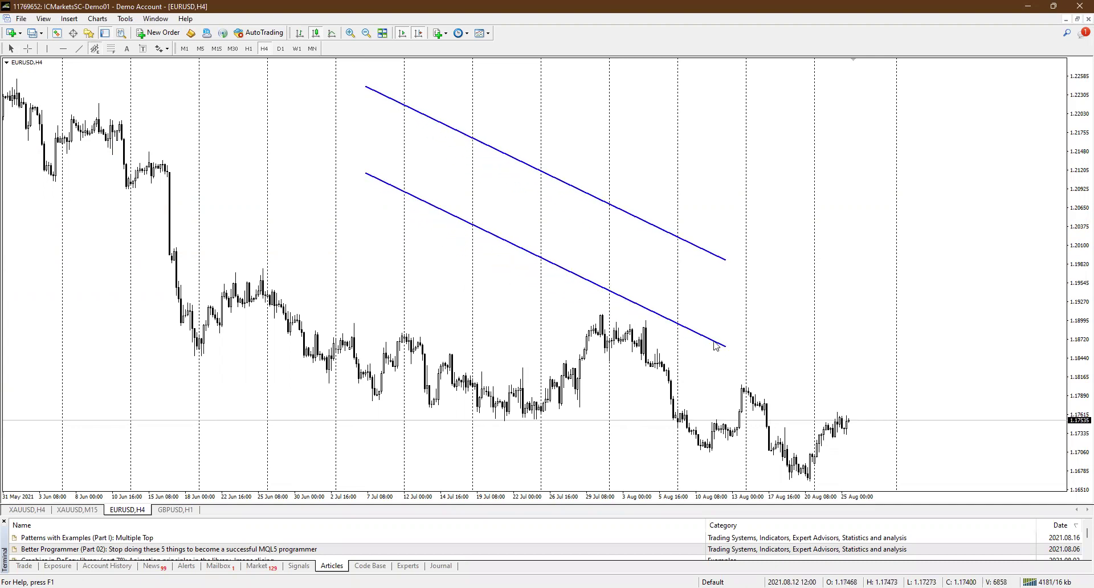
{"action": "double_click", "coordinate": [545, 259]}
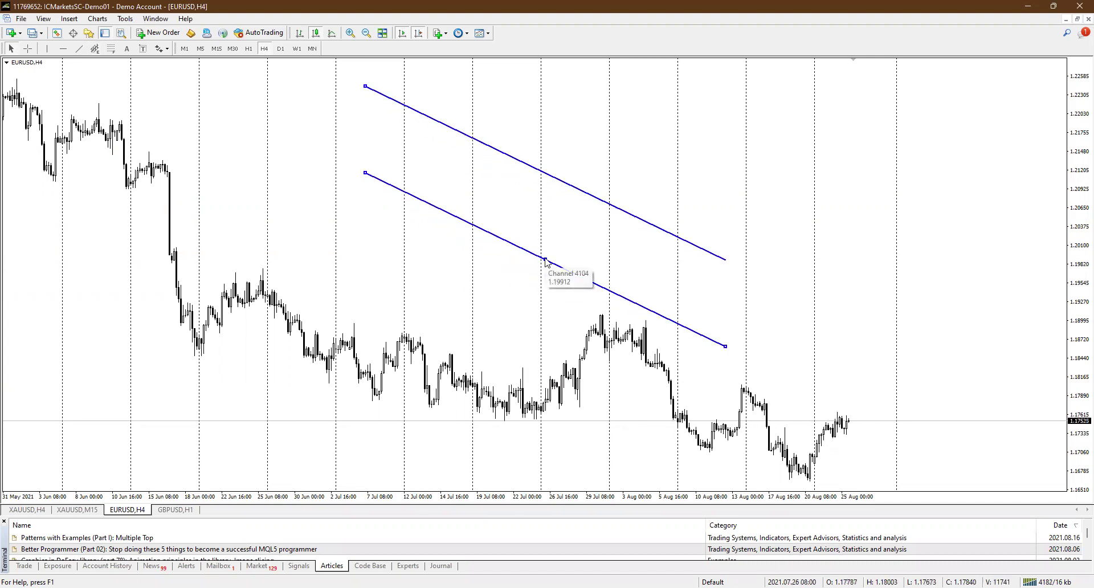
{"action": "left_click_drag", "start_coordinate": [545, 259], "coordinate": [838, 261], "text": "ctrl"}
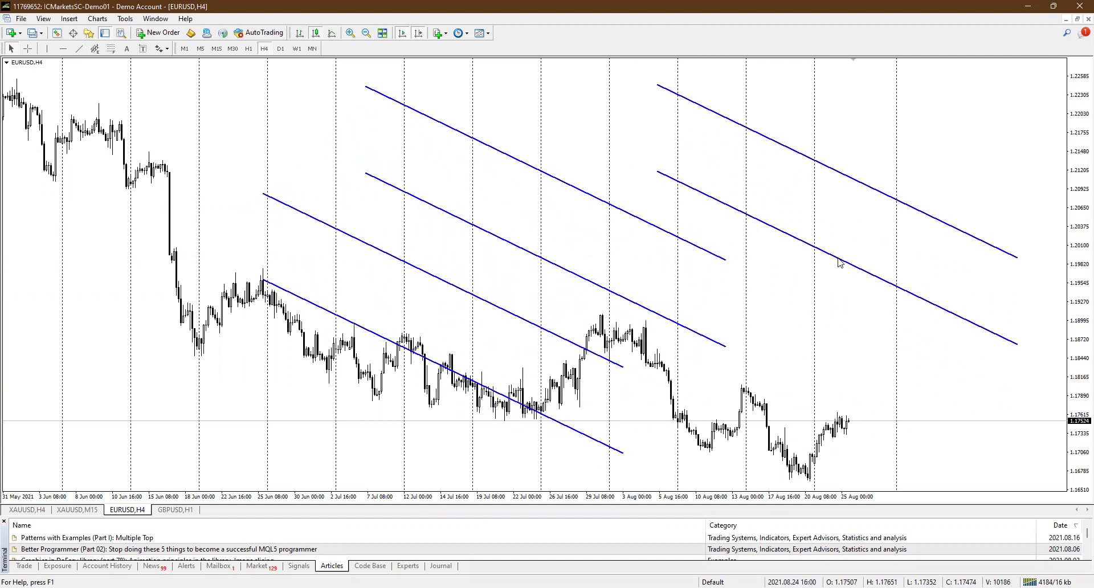
{"action": "double_click", "coordinate": [837, 258]}
{"action": "double_click", "coordinate": [724, 259]}
{"action": "double_click", "coordinate": [566, 340]}
{"action": "key", "text": "Delete"}
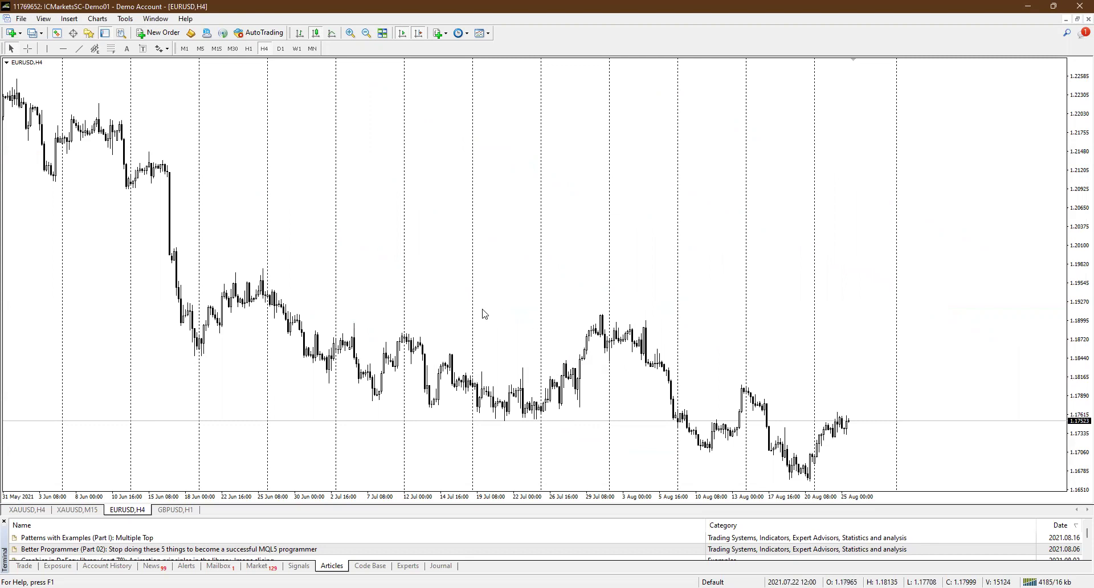
- Draw a descending trendline across the late June–July highs and copy it down as a parallel channel line
{"action": "left_click", "coordinate": [80, 49]}
{"action": "left_click_drag", "start_coordinate": [260, 269], "coordinate": [579, 406]}
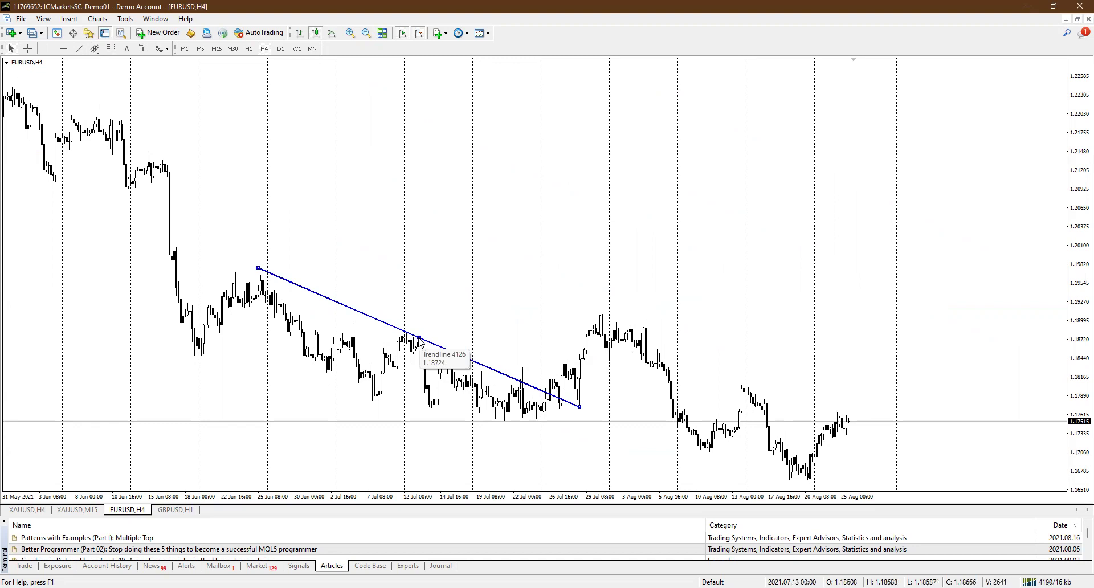
{"action": "left_click_drag", "start_coordinate": [420, 341], "coordinate": [340, 394]}
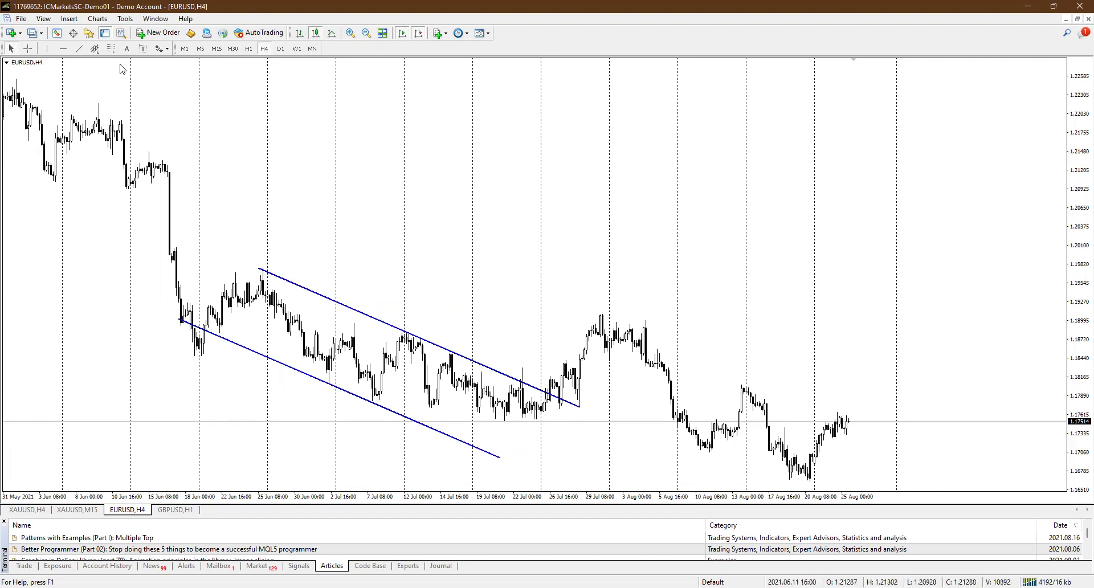
- Draw a long trendline from the late June high and copy it onto the August lows and highs
{"action": "left_click", "coordinate": [78, 49]}
{"action": "left_click_drag", "start_coordinate": [320, 284], "coordinate": [971, 364]}
{"action": "left_click_drag", "start_coordinate": [258, 270], "coordinate": [230, 264]}
{"action": "left_click_drag", "start_coordinate": [600, 314], "coordinate": [536, 443]}
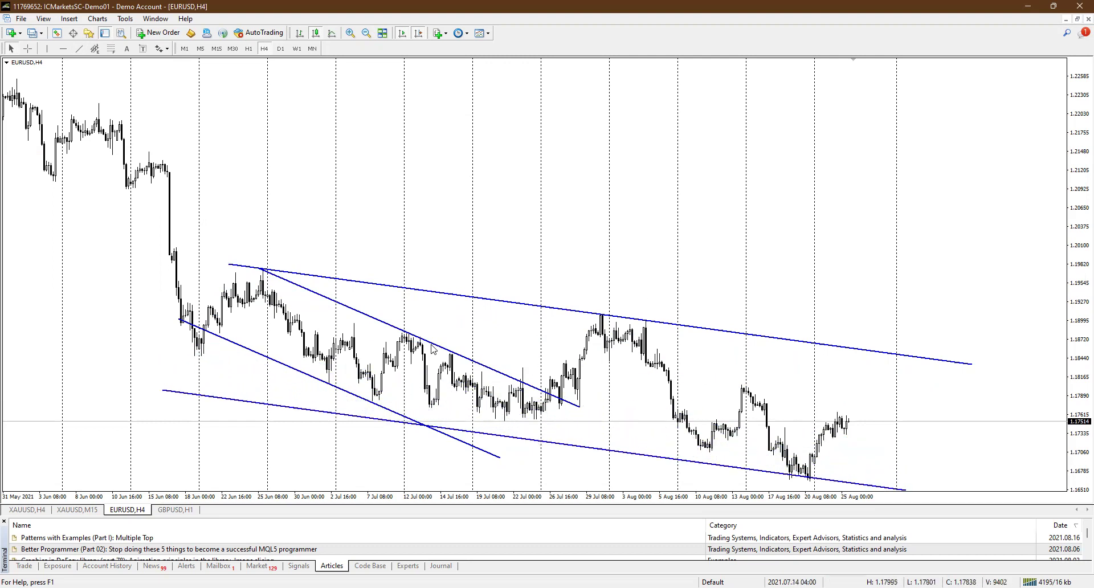
{"action": "left_click_drag", "start_coordinate": [421, 339], "coordinate": [765, 374]}
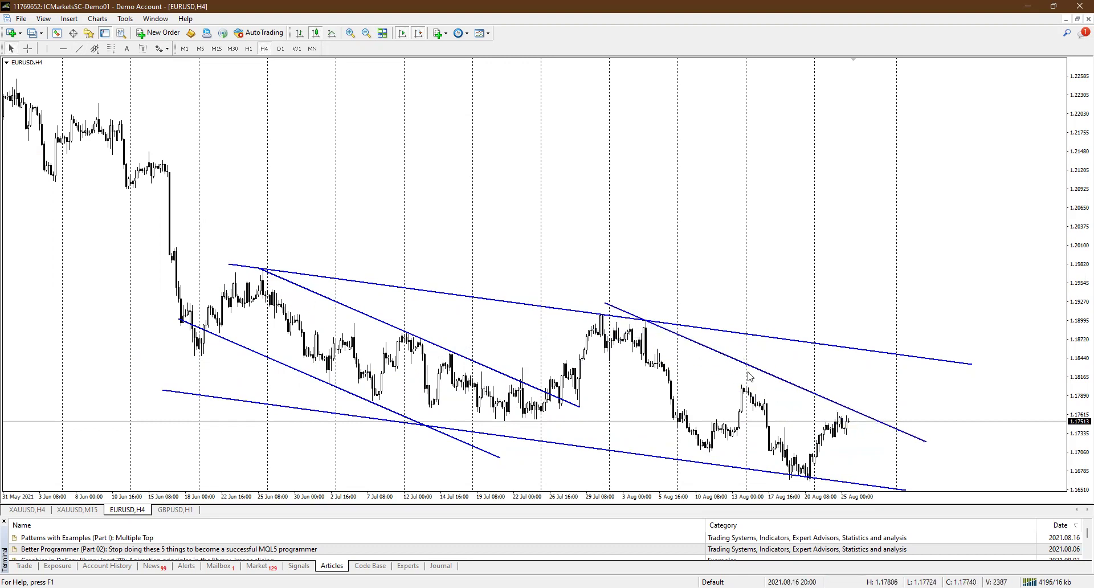
{"action": "left_click_drag", "start_coordinate": [764, 374], "coordinate": [722, 460]}
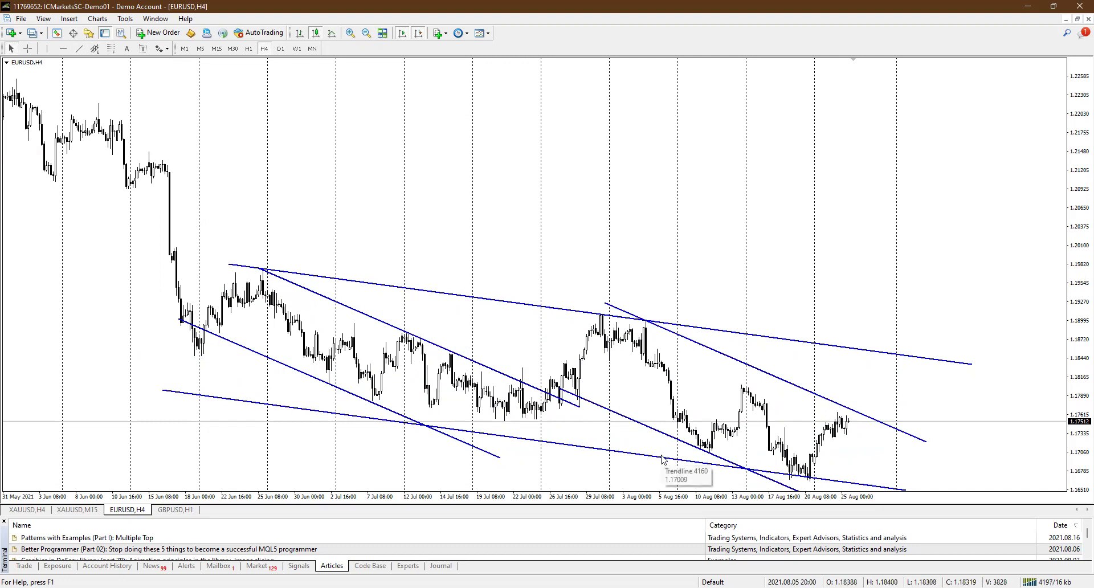